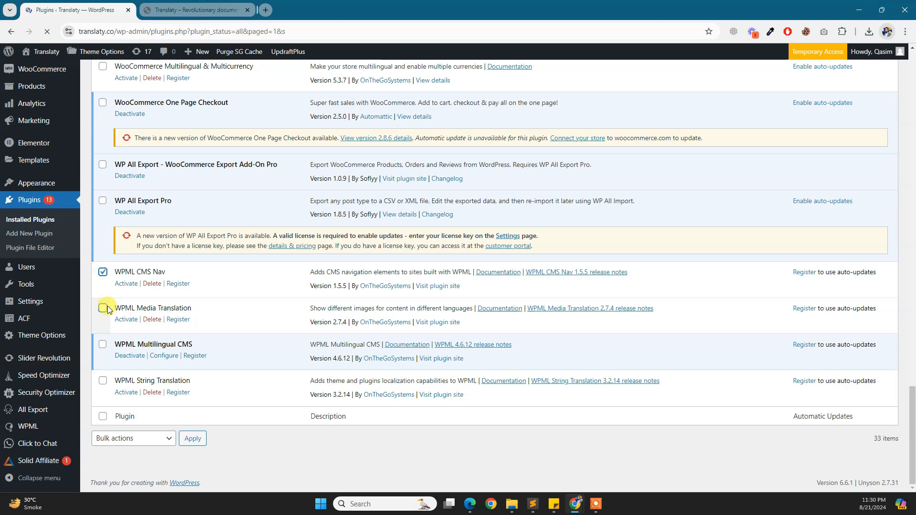
Step: Activate the WPML CMS Nav, WPML Media Translation and WPML String Translation plugins together with a bulk action
left_click(103, 382)
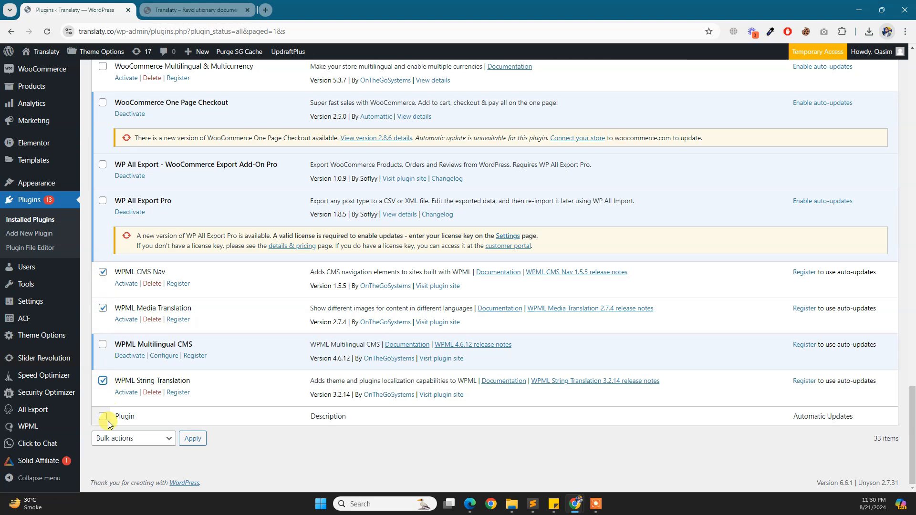
left_click(127, 438)
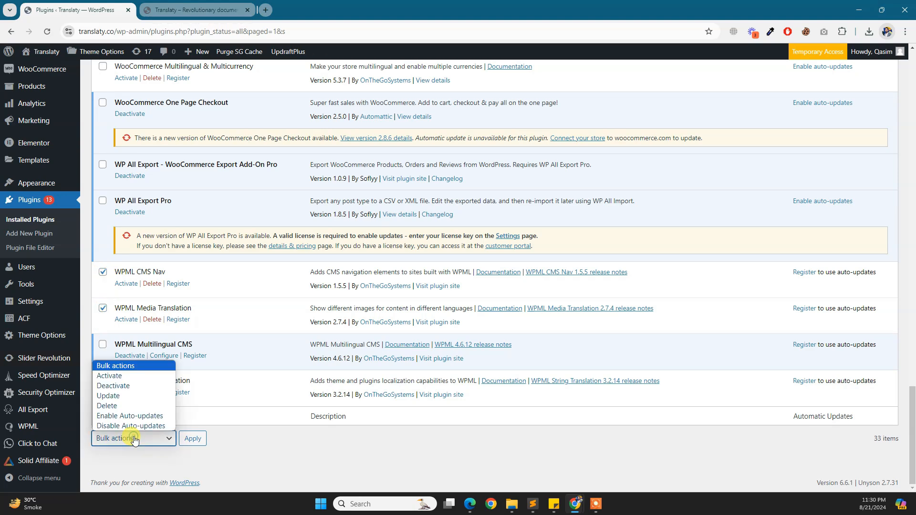
left_click(131, 376)
left_click(191, 442)
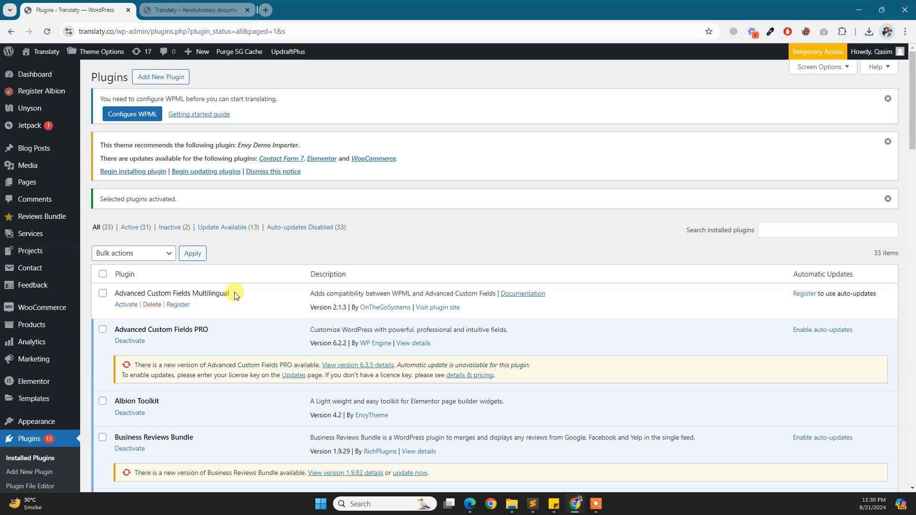
Step: Activate the Advanced Custom Fields Multilingual plugin and check the WPML entries in the plugin list
left_click(126, 305)
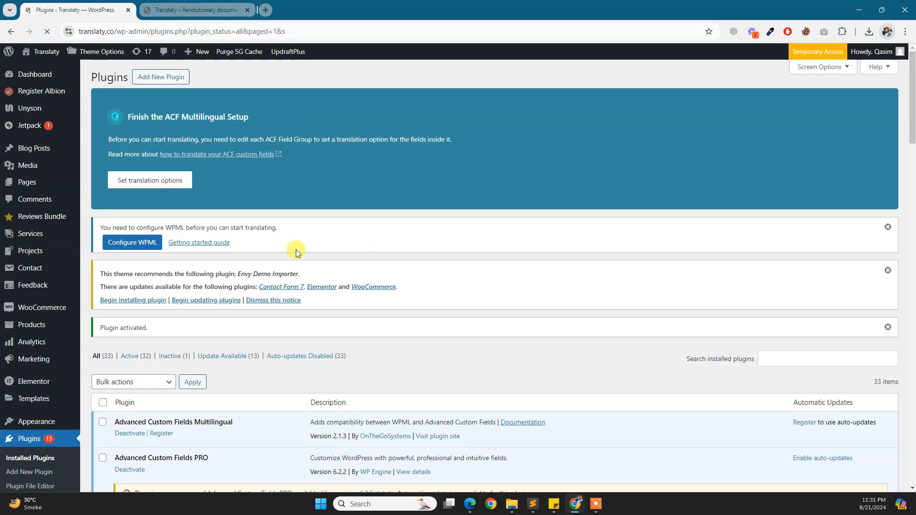
scroll(271, 224, "down", 5)
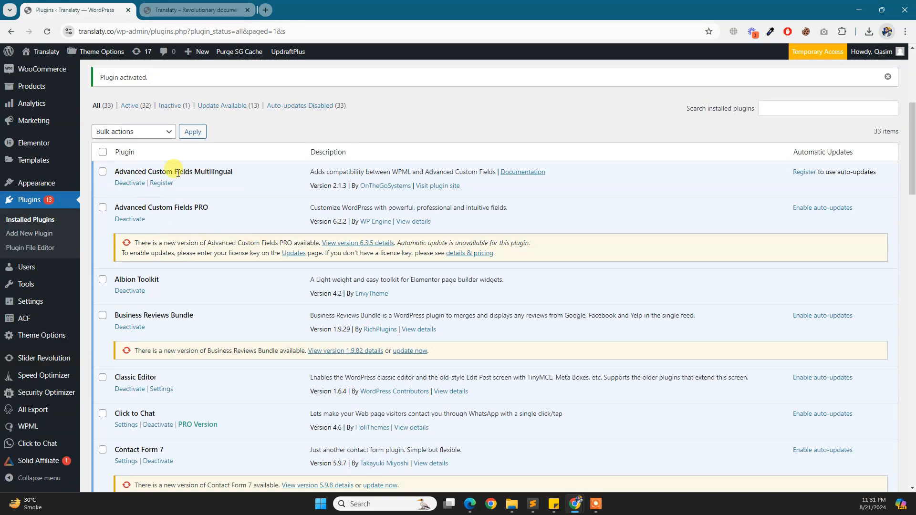
scroll(189, 173, "down", 20)
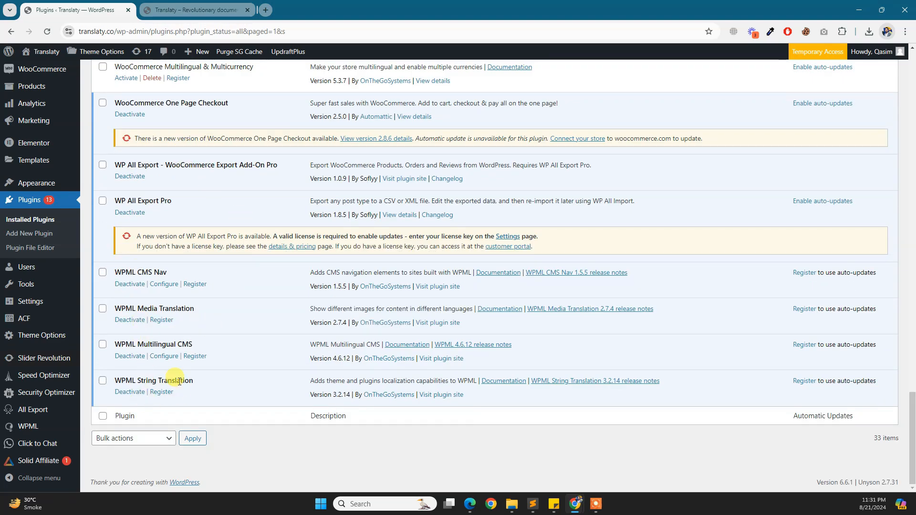
Step: Open the WPML setup wizard
left_click_drag(125, 344, 230, 345)
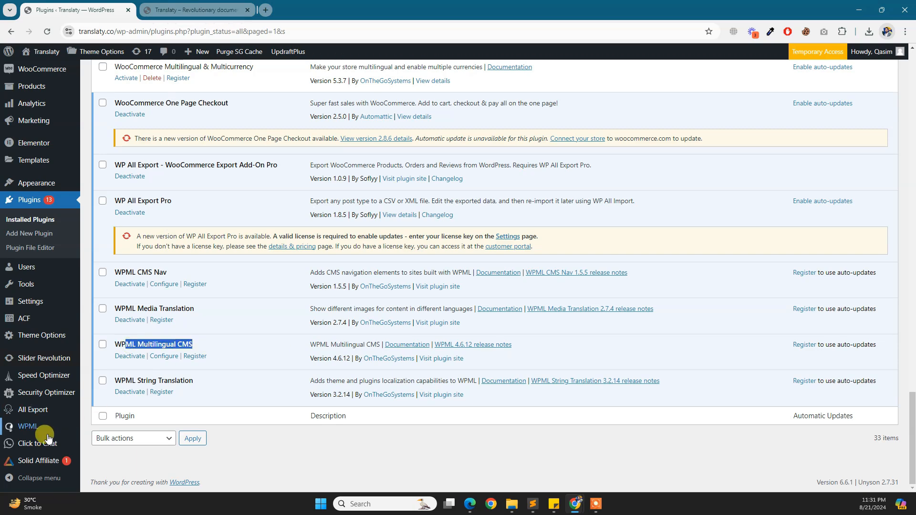
mouse_move(37, 429)
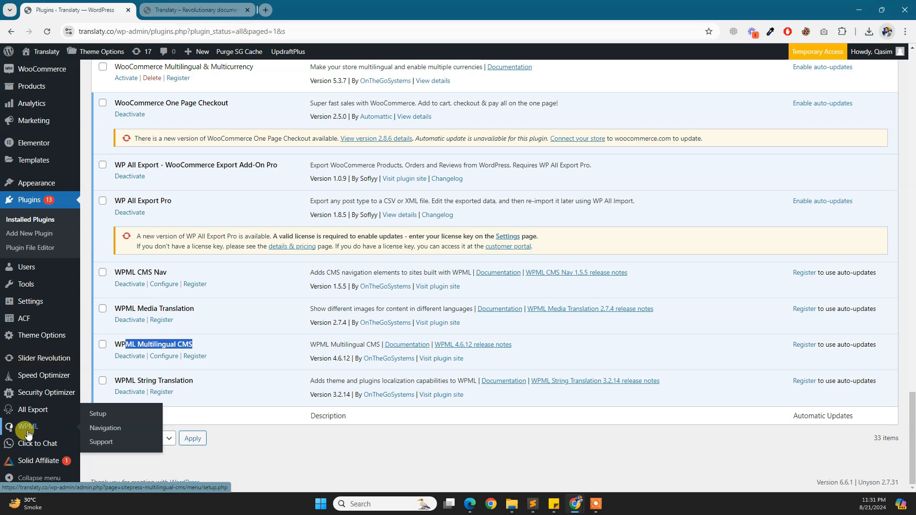
left_click(108, 416)
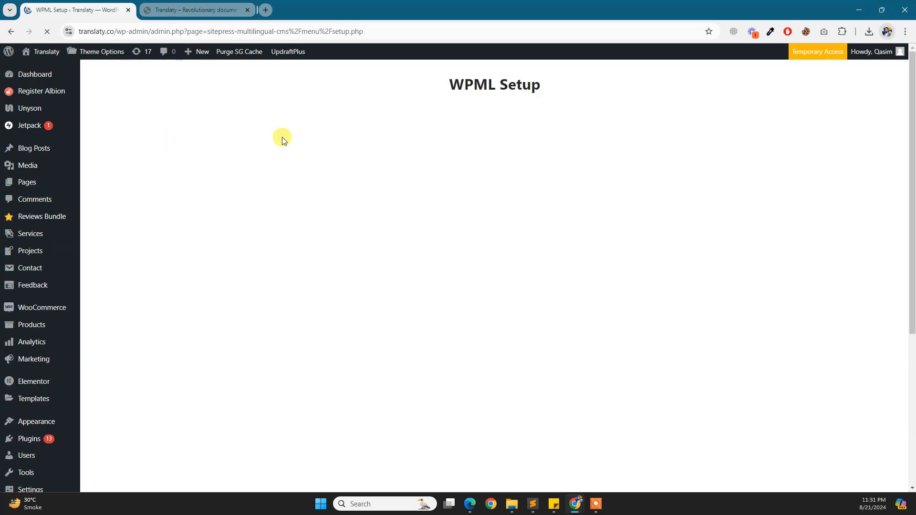
Step: Examine the live Translaty home page from its header menu down to the footer to see its language and layout
left_click(195, 10)
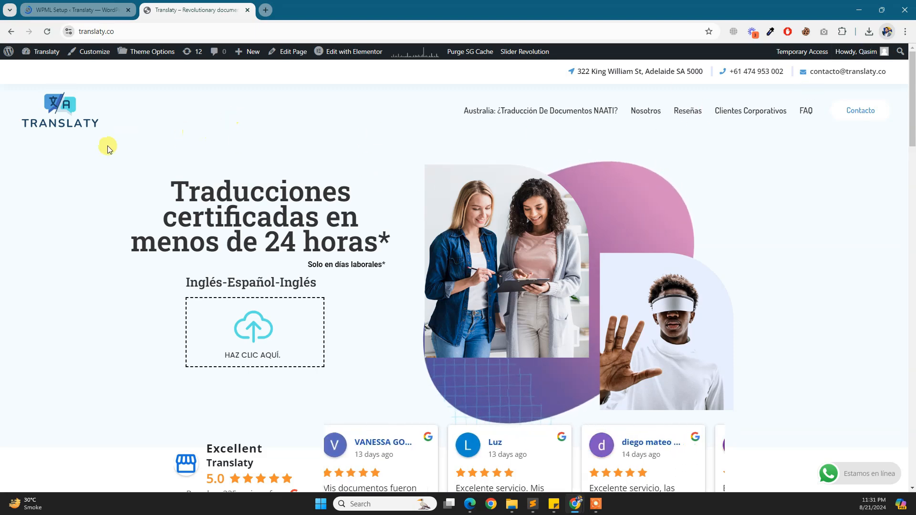
scroll(144, 164, "down", 4)
scroll(145, 164, "down", 4)
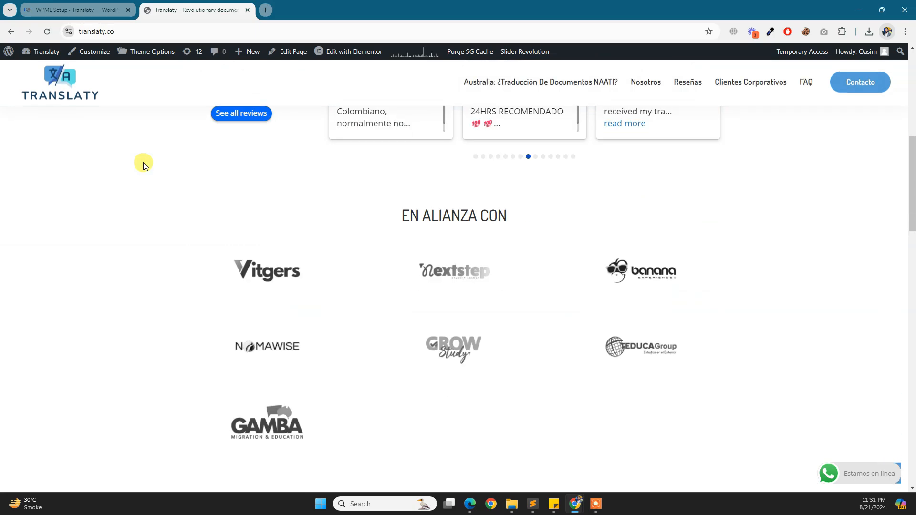
scroll(144, 165, "down", 10)
scroll(144, 166, "down", 15)
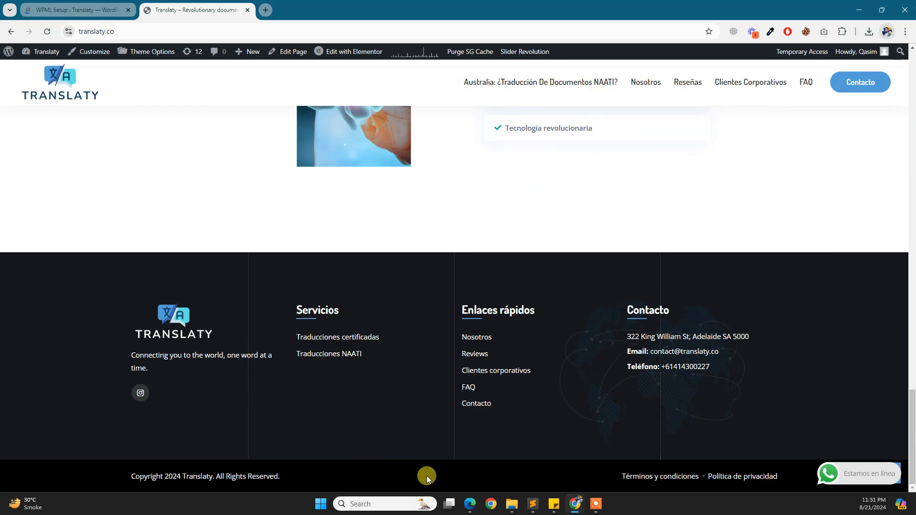
scroll(783, 328, "up", 7)
scroll(790, 325, "up", 10)
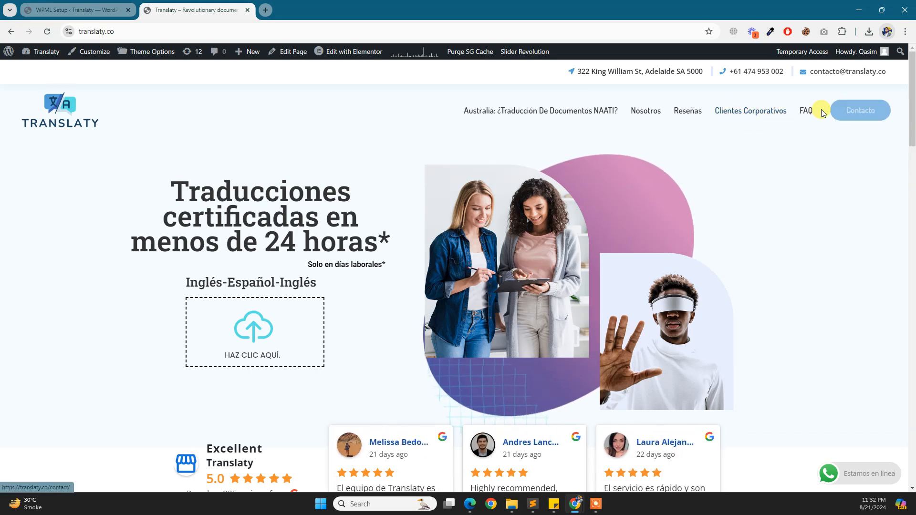
left_click_drag(909, 108, 906, 469)
scroll(665, 481, "down", 5)
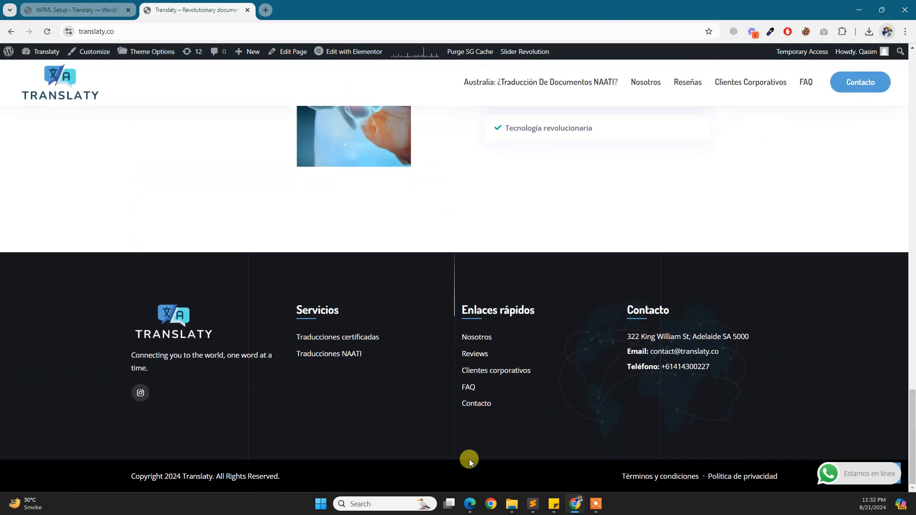
left_click_drag(912, 394, 910, 57)
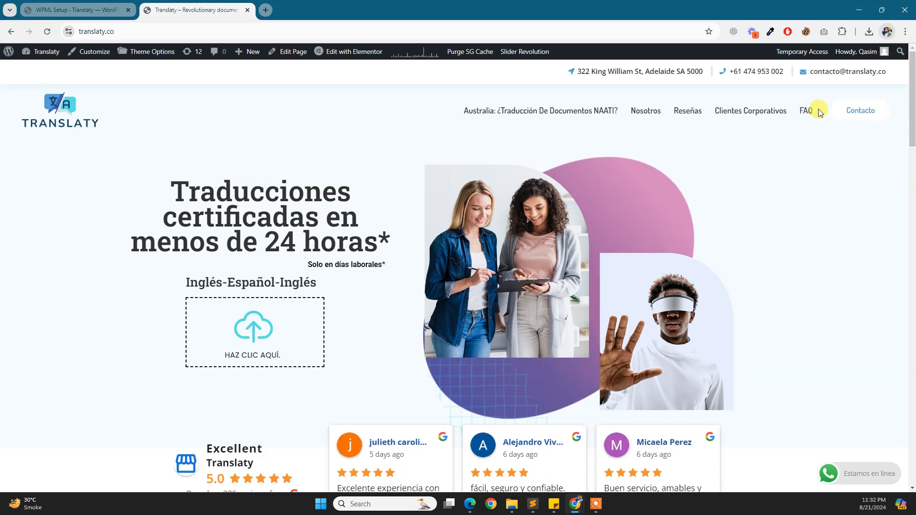
Step: Return to the WPML setup and add Portuguese (Brazil) as a translation language
key("ctrl+shift+Tab")
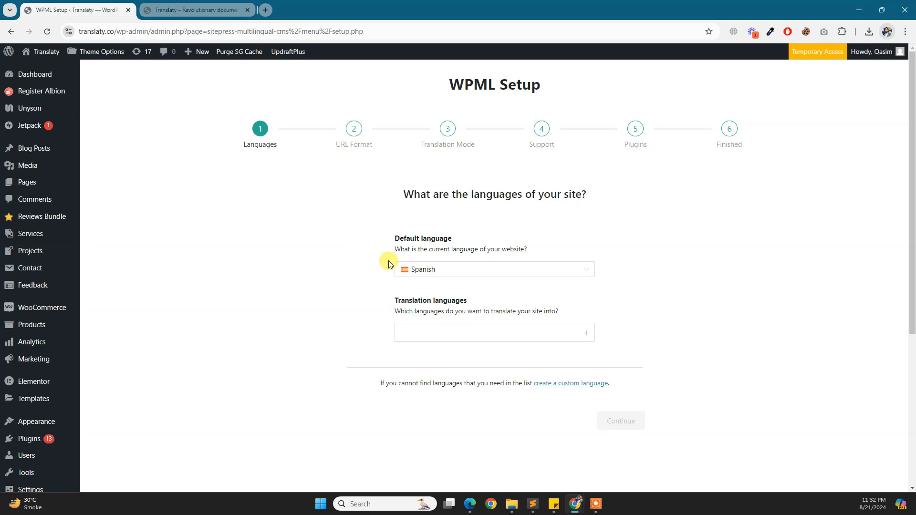
left_click(588, 337)
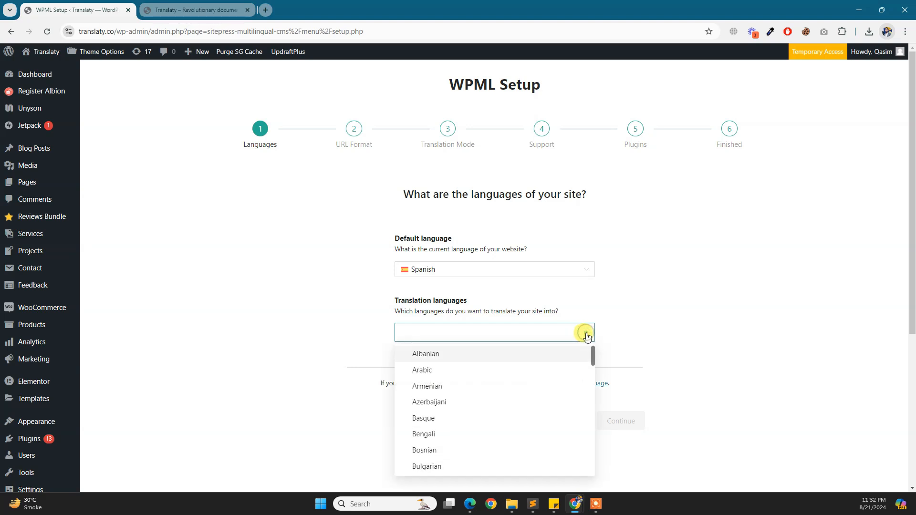
scroll(461, 390, "down", 9)
scroll(461, 390, "up", 8)
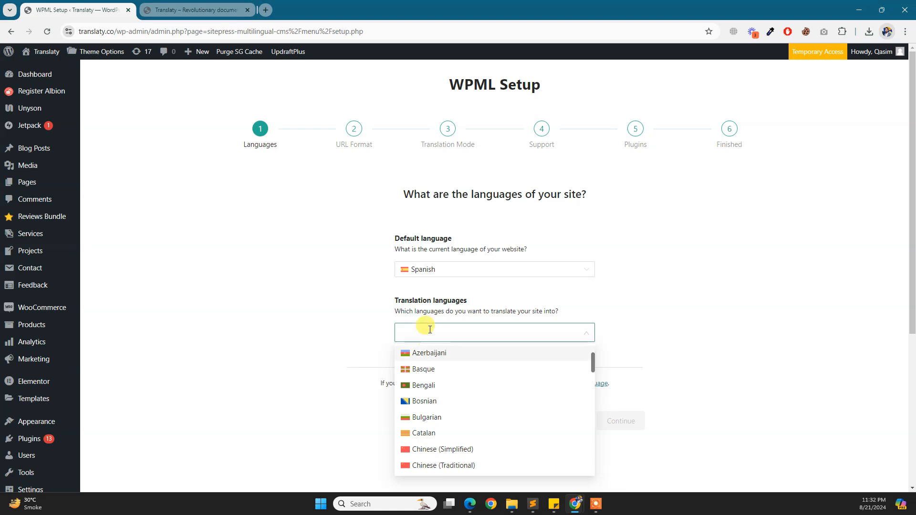
type("Por")
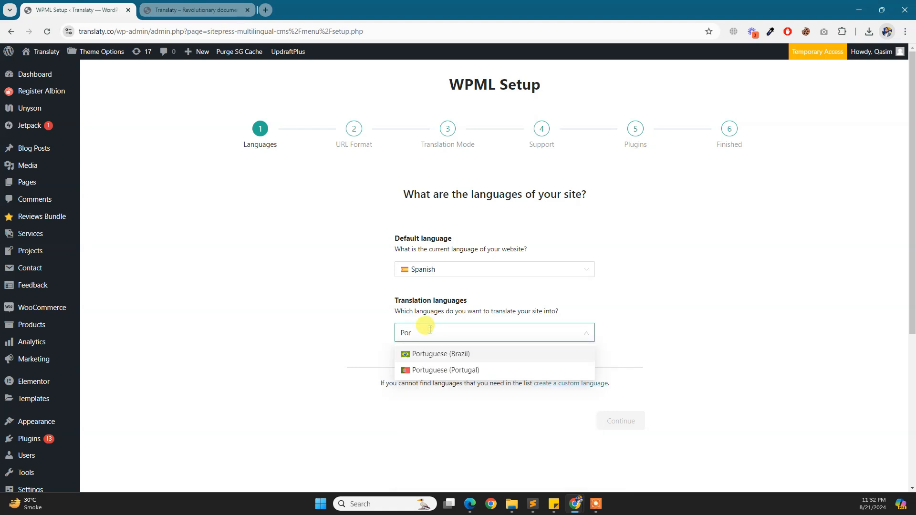
left_click(434, 357)
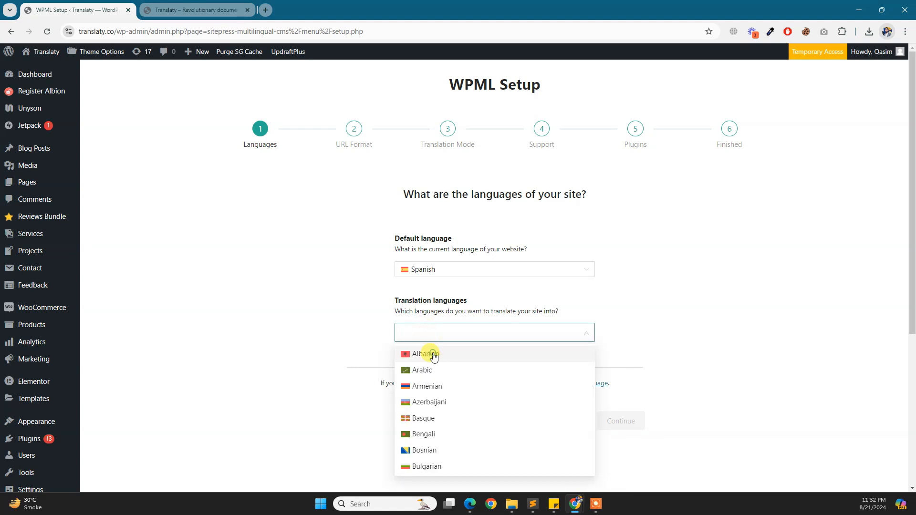
Step: Add English as a second translation language
left_click(586, 335)
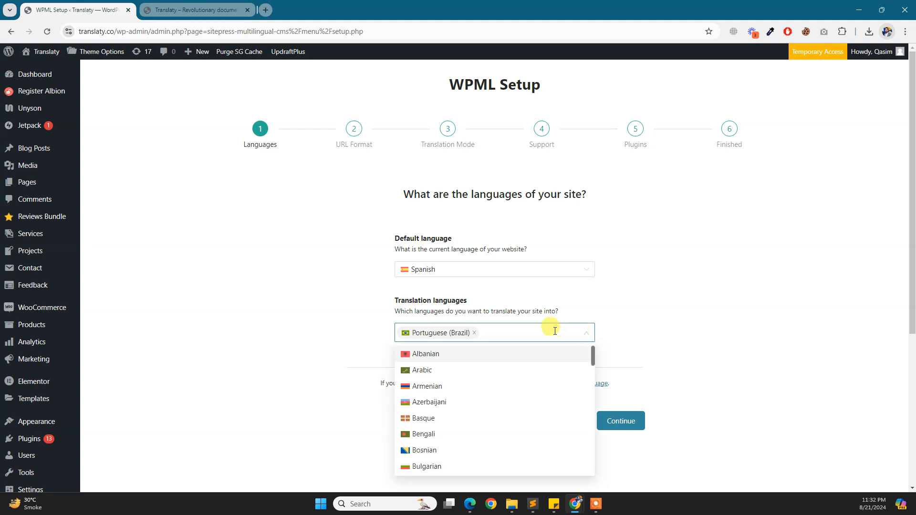
type("En")
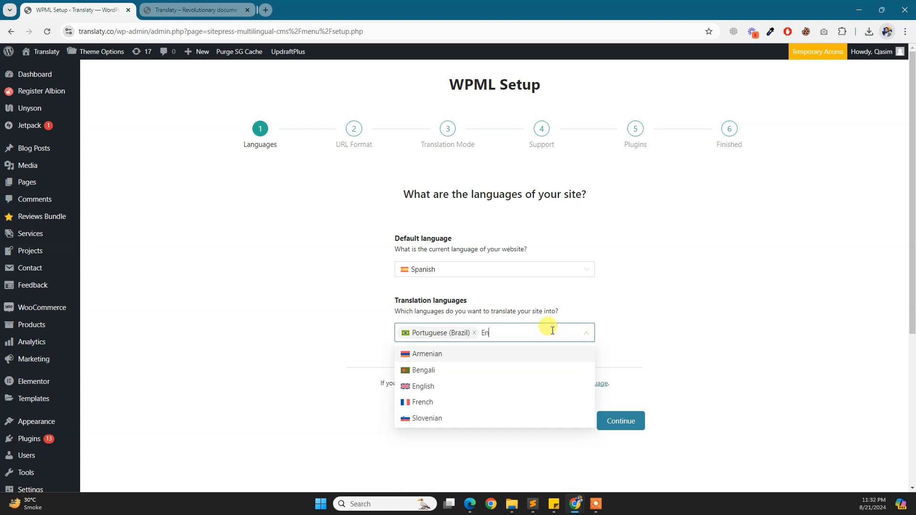
left_click(444, 384)
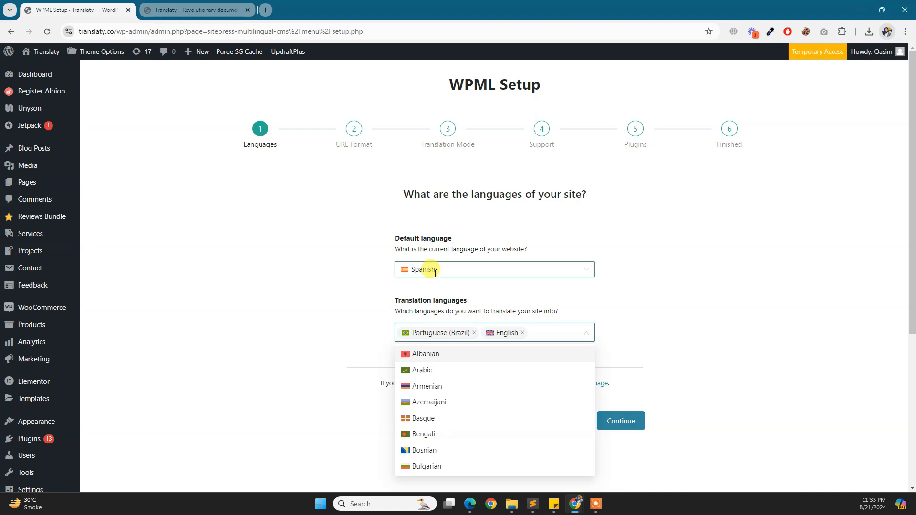
left_click(373, 277)
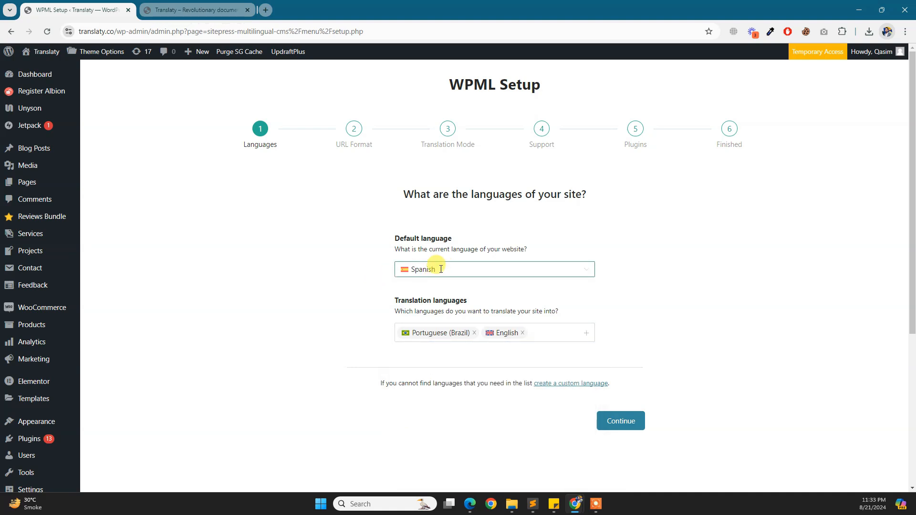
Step: Keep Spanish as the default language and continue to the URL format stage
left_click(457, 268)
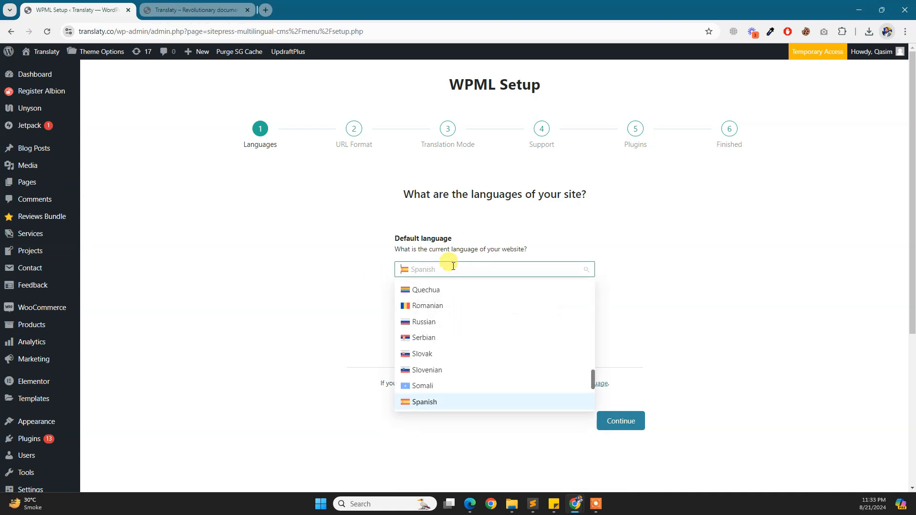
left_click(300, 264)
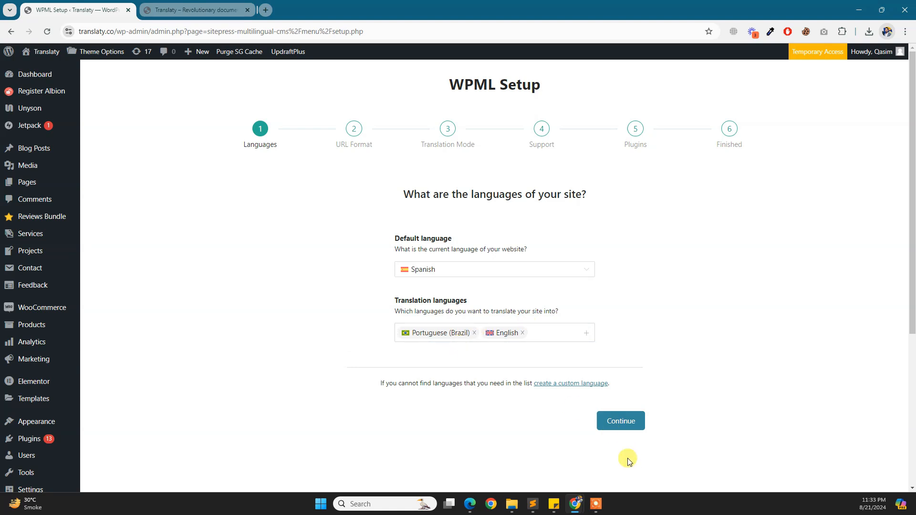
left_click(632, 428)
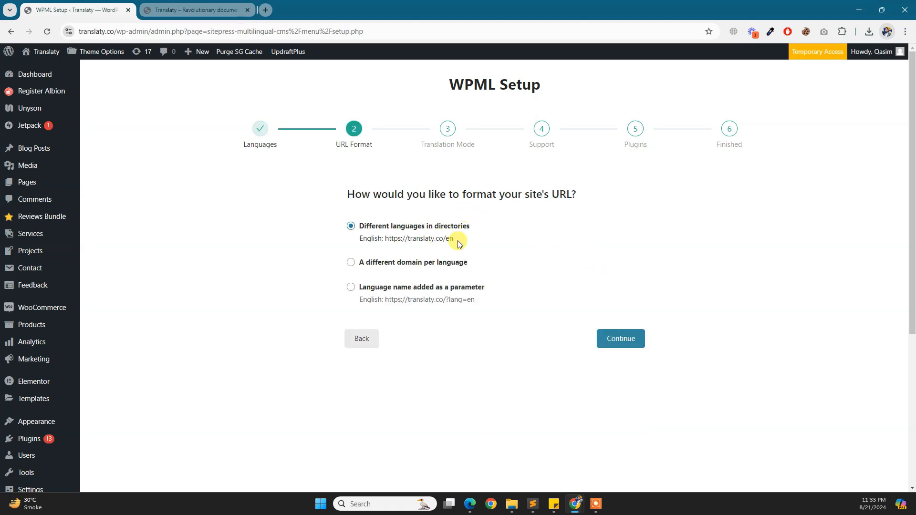
Step: Compare the example URLs, keep Different languages in directories as the URL format, and continue to the translation mode
left_click_drag(444, 239, 473, 242)
left_click_drag(446, 238, 486, 242)
left_click(453, 239)
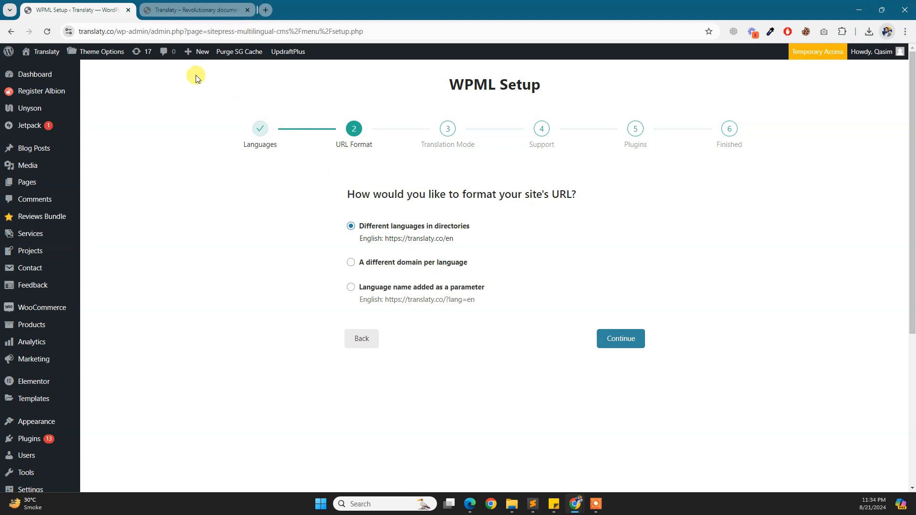
left_click_drag(117, 29, 106, 26)
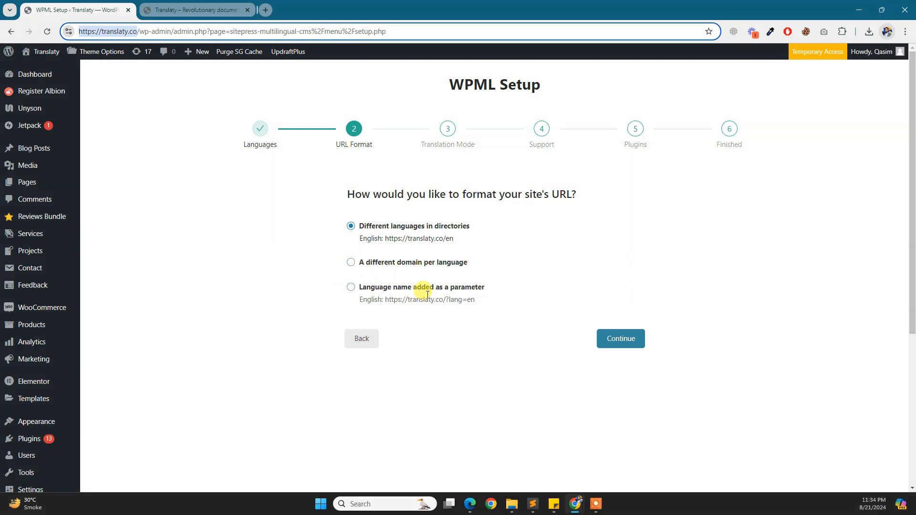
double_click(471, 241)
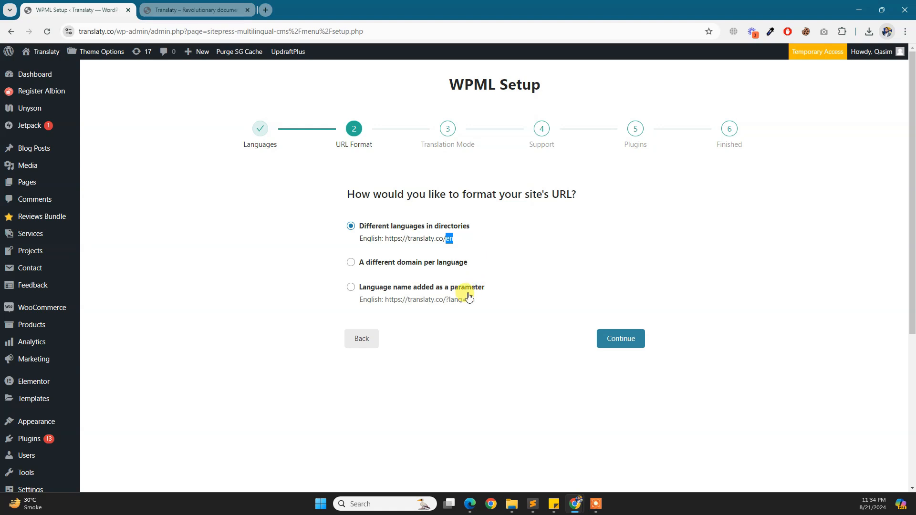
left_click_drag(442, 300, 479, 300)
left_click(468, 310)
left_click(619, 338)
Step: Choose the Translate What You Choose mode and continue to the question of who will translate
scroll(468, 117, "down", 1)
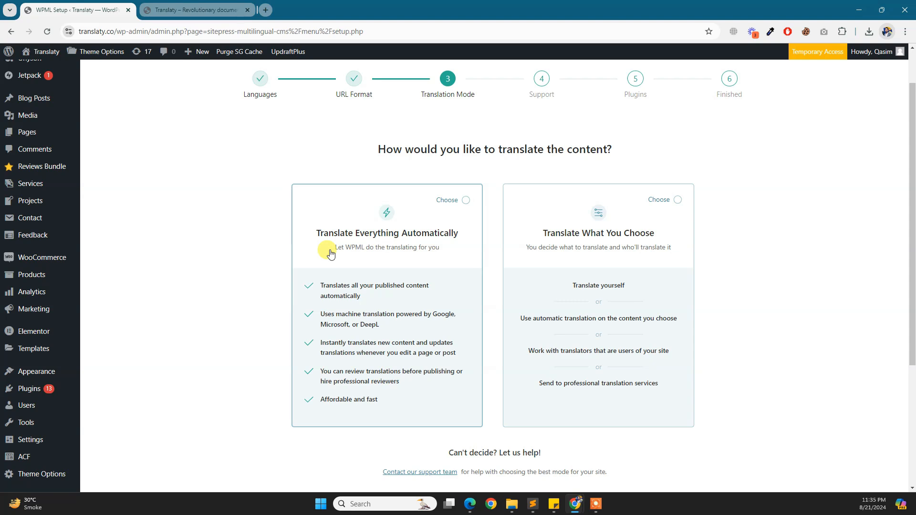
left_click(679, 224)
scroll(726, 237, "down", 4)
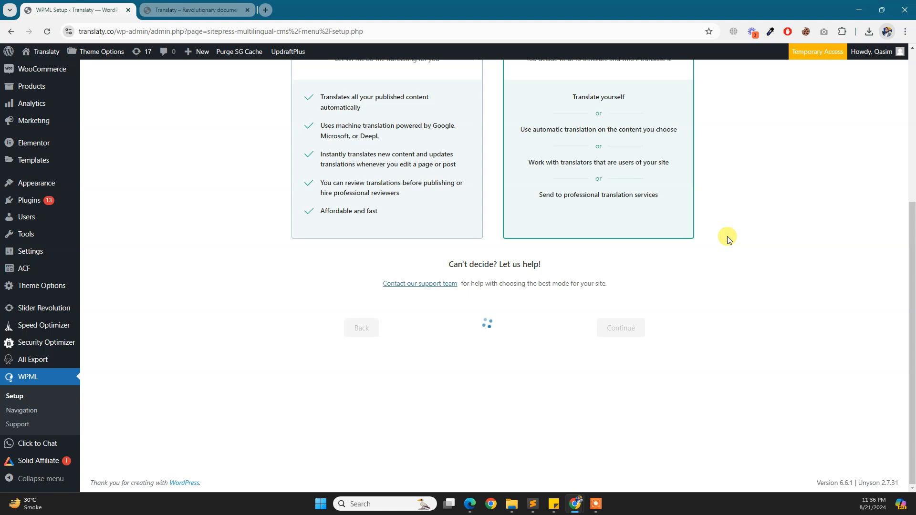
left_click(621, 335)
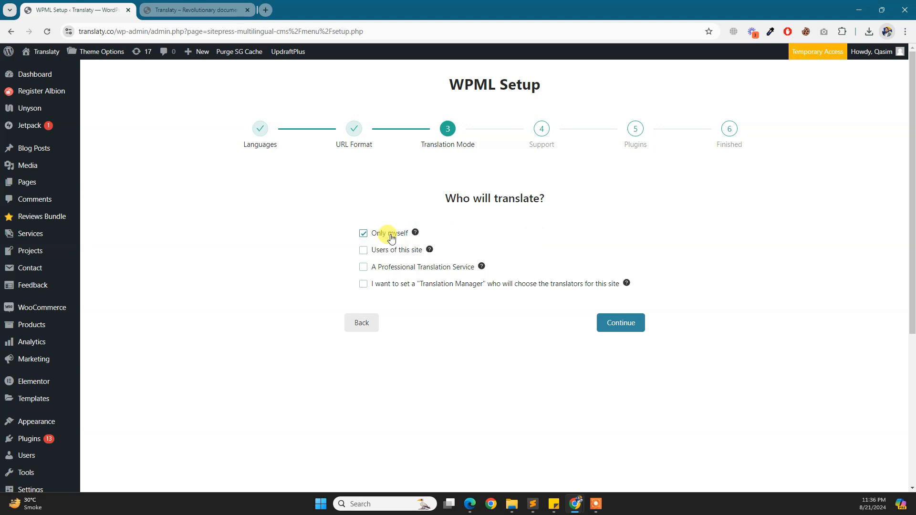
Step: Select Users of this site and A Professional Translation Service as the translators
left_click(364, 250)
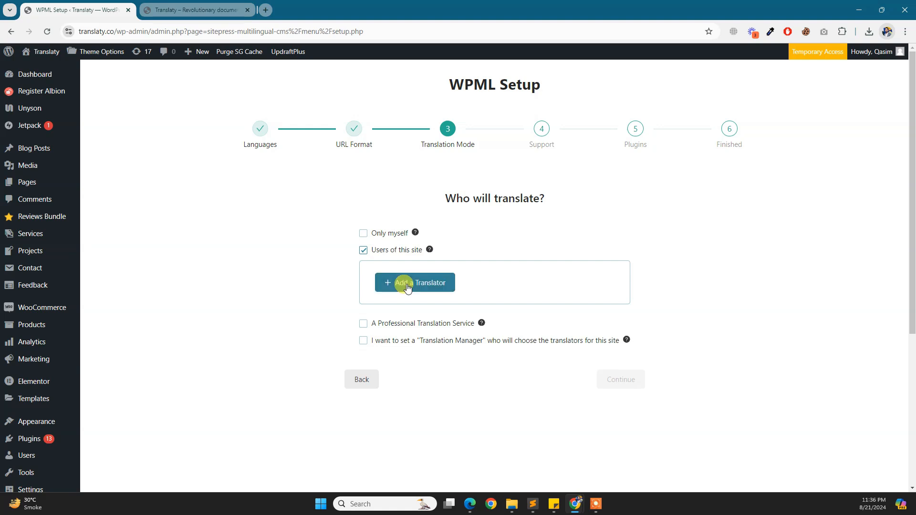
left_click(407, 287)
left_click(396, 327)
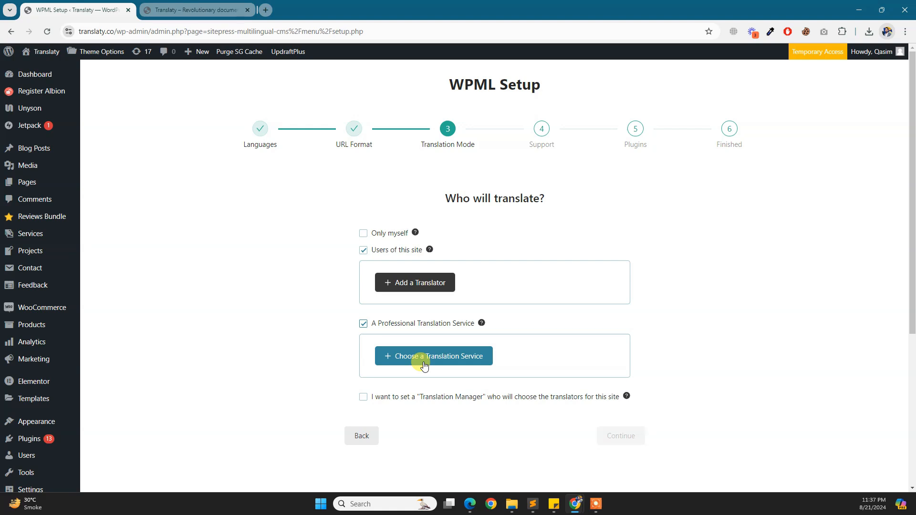
left_click(416, 398)
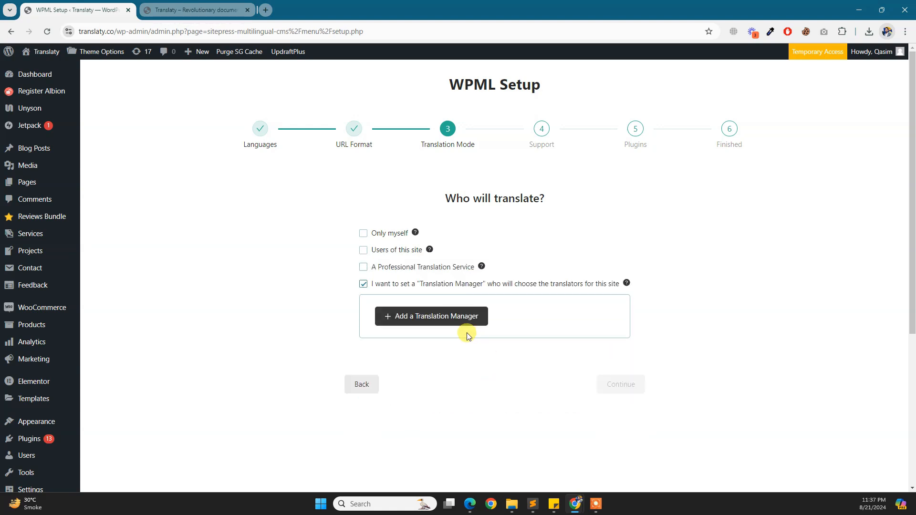
left_click(420, 322)
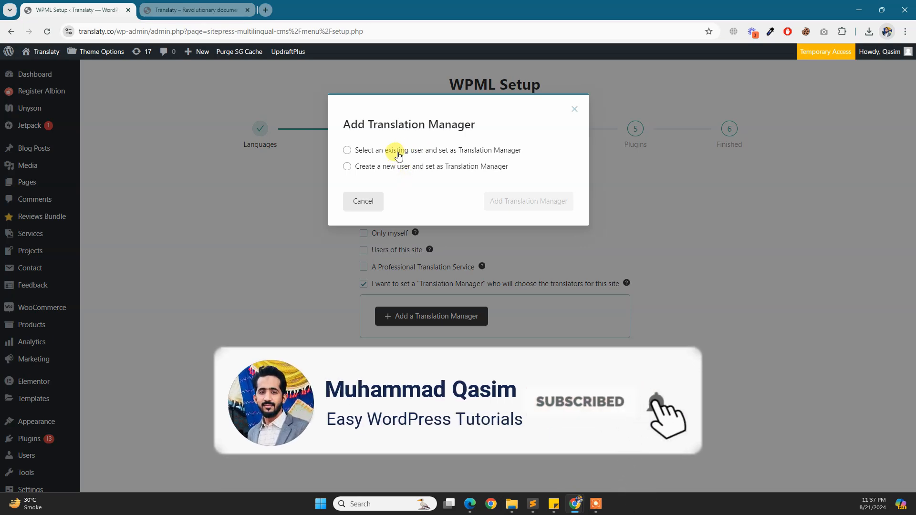
left_click(395, 152)
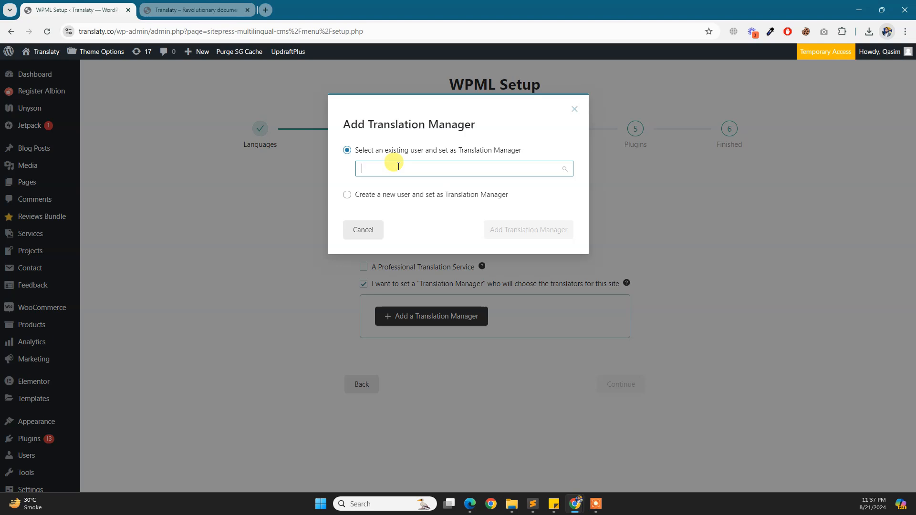
left_click(384, 197)
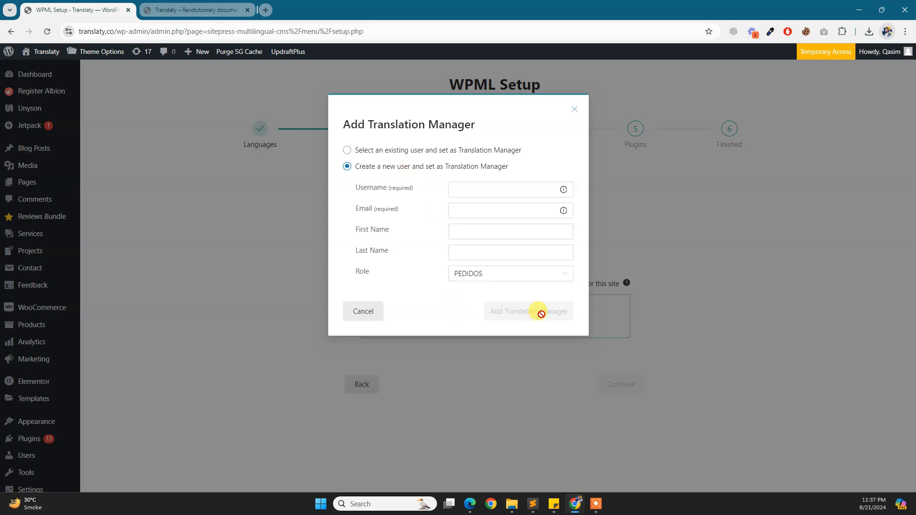
left_click(361, 311)
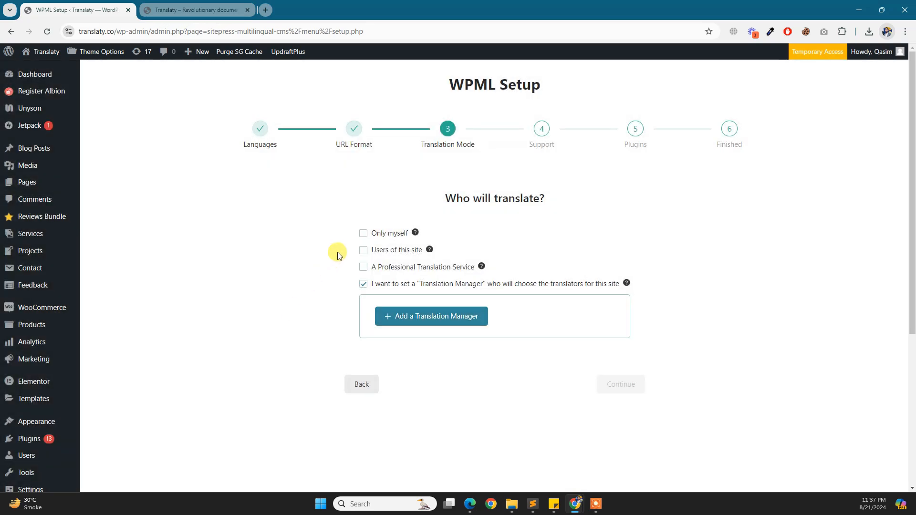
Step: Choose Only myself as the translator and continue to the support stage
left_click(363, 233)
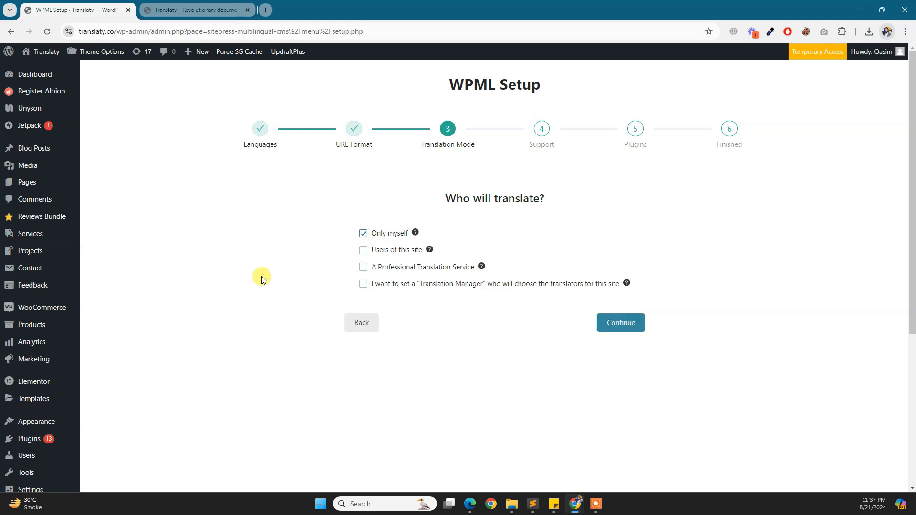
left_click(620, 323)
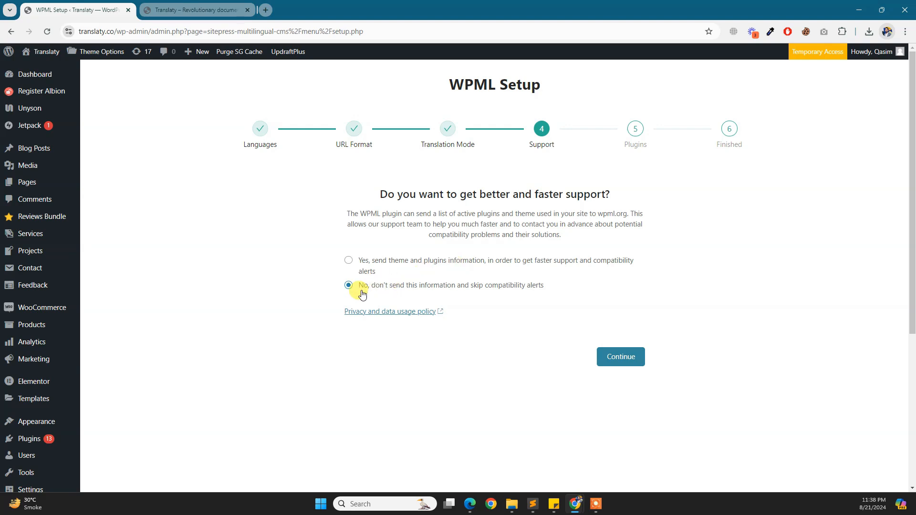
Step: Decline sending theme and plugins information to WPML, continue, and finish the setup wizard
left_click(620, 357)
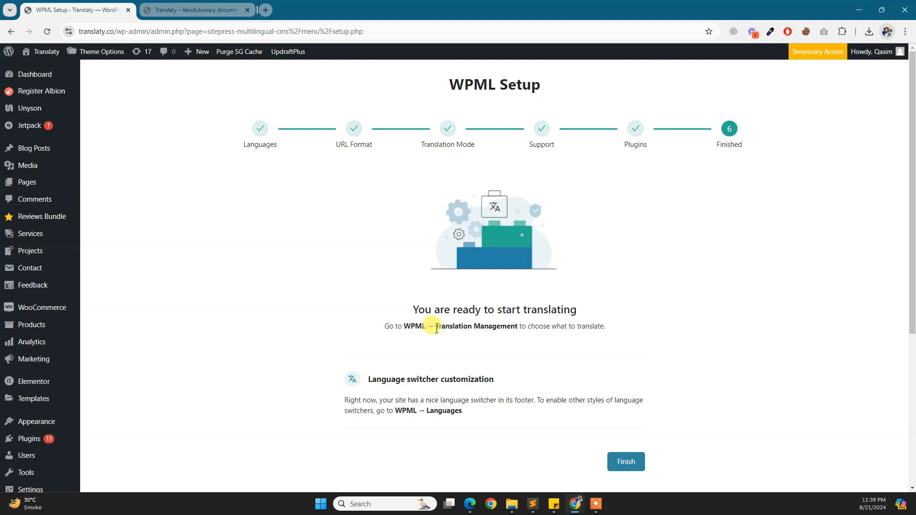
scroll(437, 329, "down", 1)
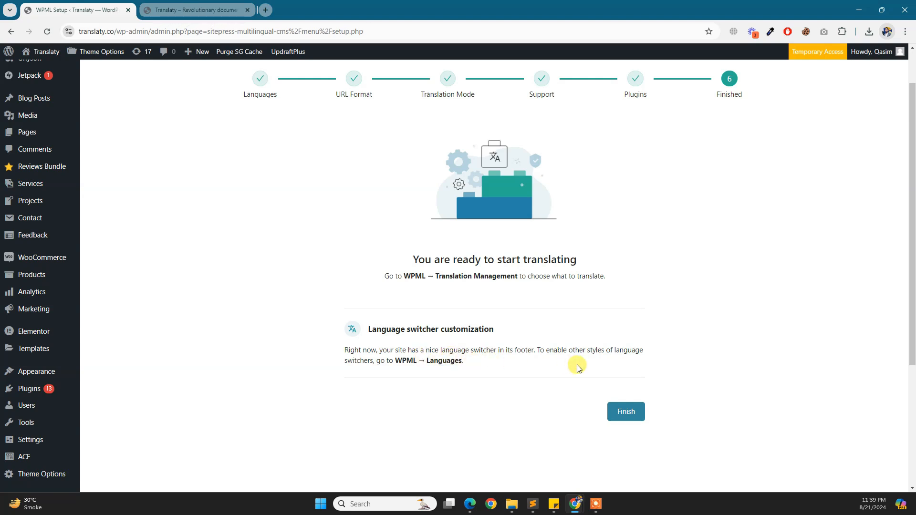
left_click(620, 414)
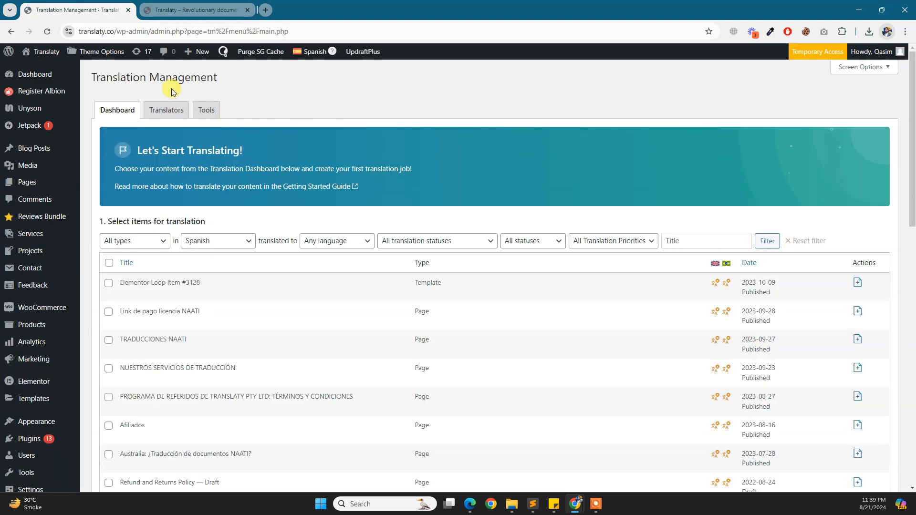
Step: Examine the Translation Management dashboard, including the items available for translation, the per-language translation options and the translation methods
scroll(259, 260, "down", 10)
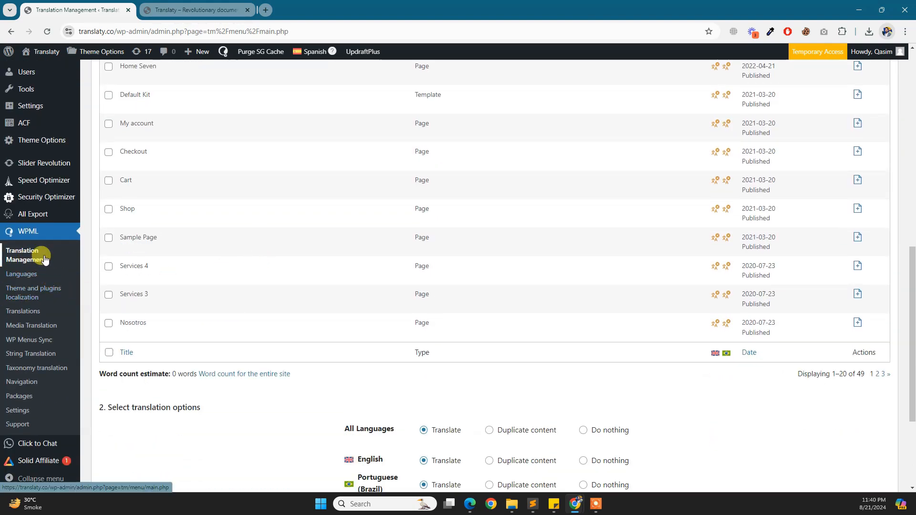
left_click(12, 251)
scroll(352, 310, "up", 3)
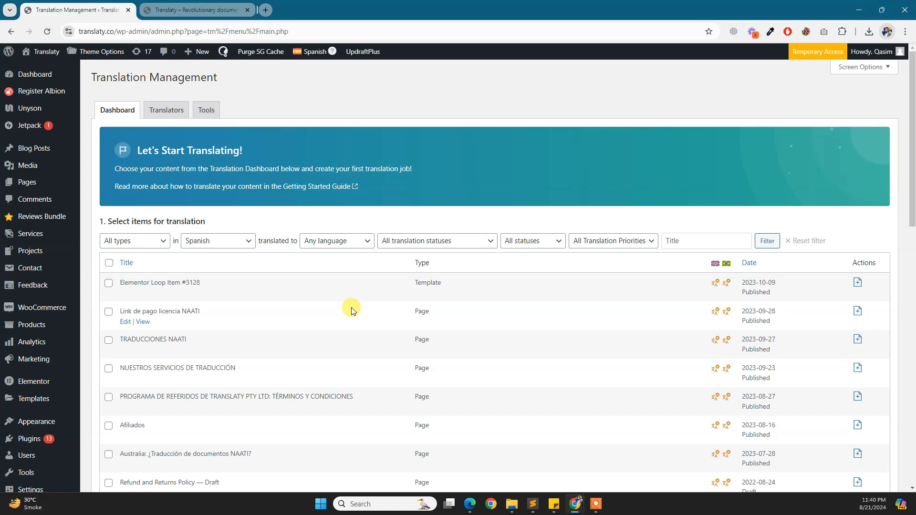
scroll(352, 310, "down", 2)
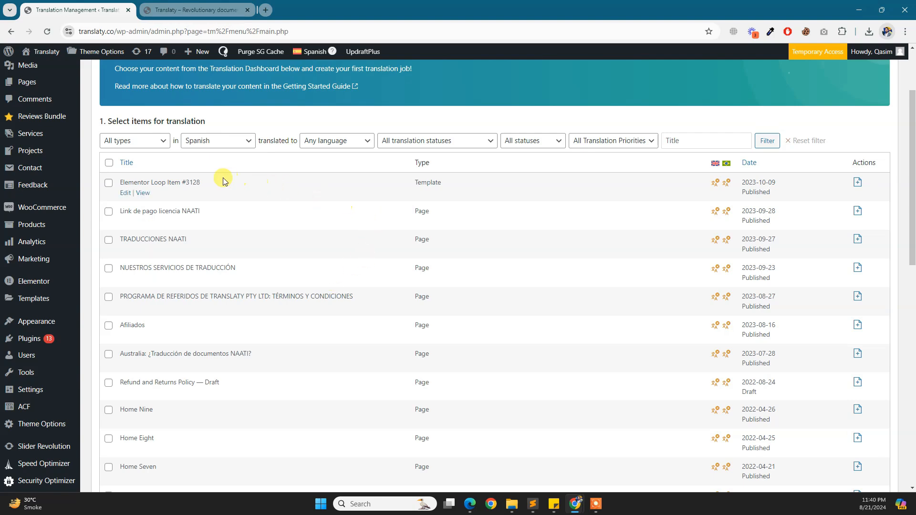
scroll(205, 198, "down", 3)
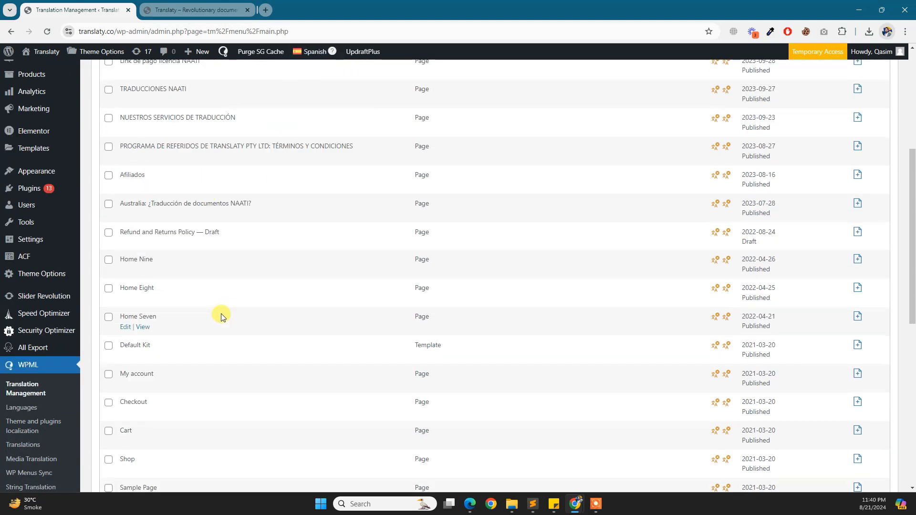
scroll(222, 315, "down", 4)
scroll(350, 305, "up", 6)
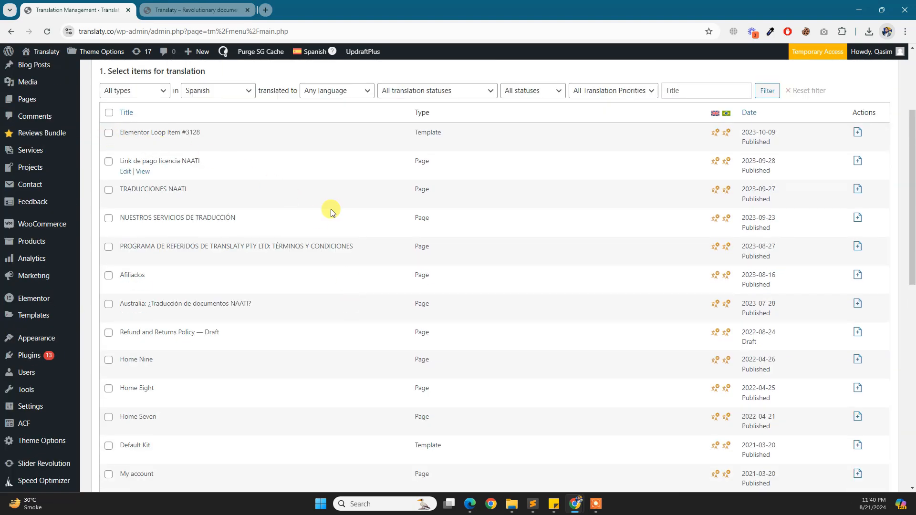
scroll(684, 240, "up", 3)
scroll(634, 351, "down", 8)
scroll(634, 352, "down", 5)
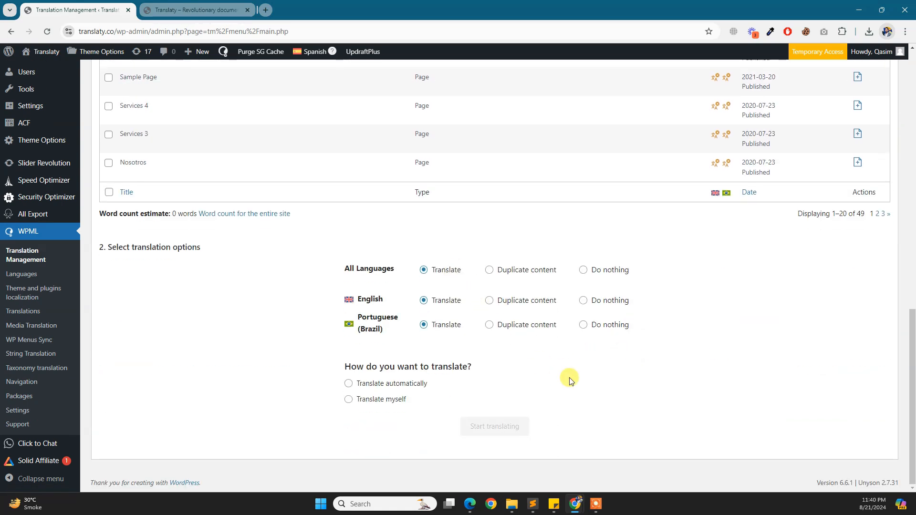